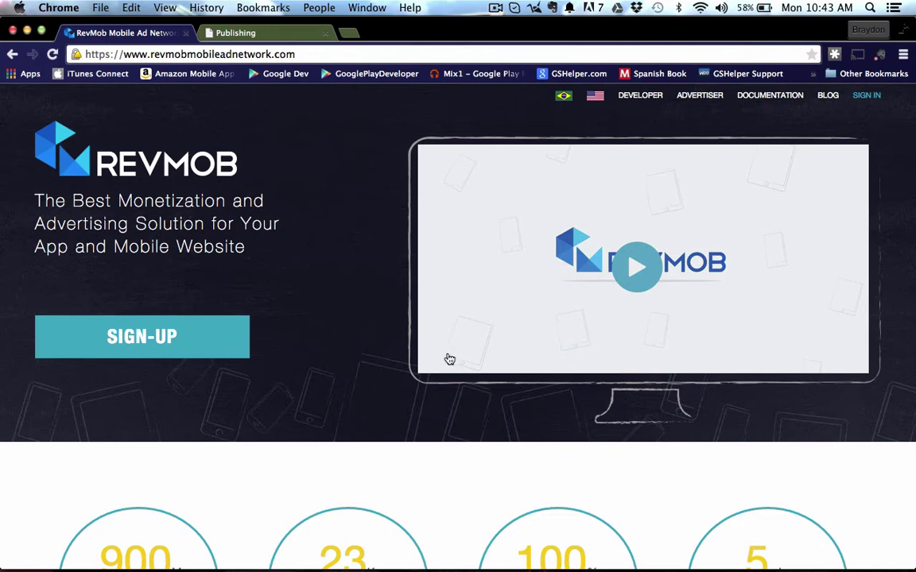
Step: Close the registration form and sign in to RevMob with the saved login to reach the dashboard
{"action": "left_click", "coordinate": [146, 345]}
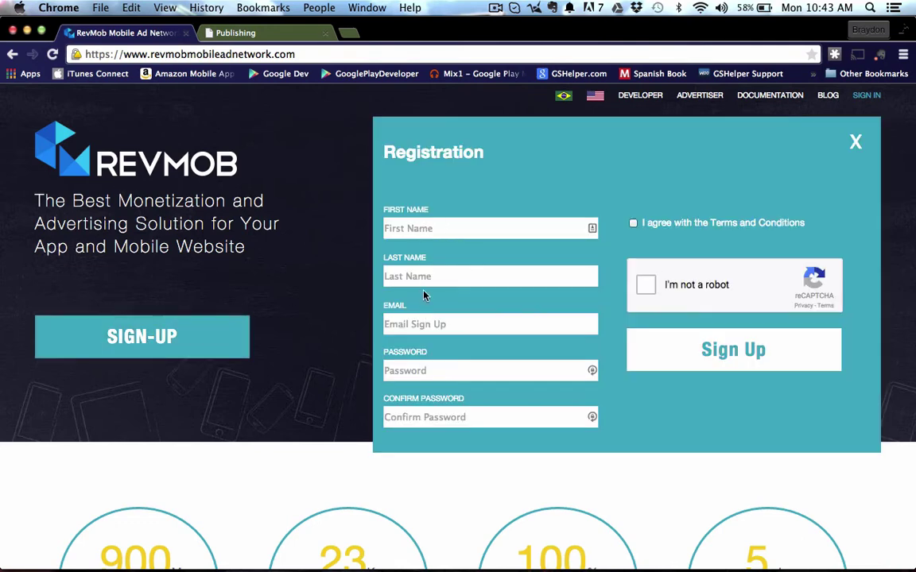
{"action": "left_click", "coordinate": [855, 142]}
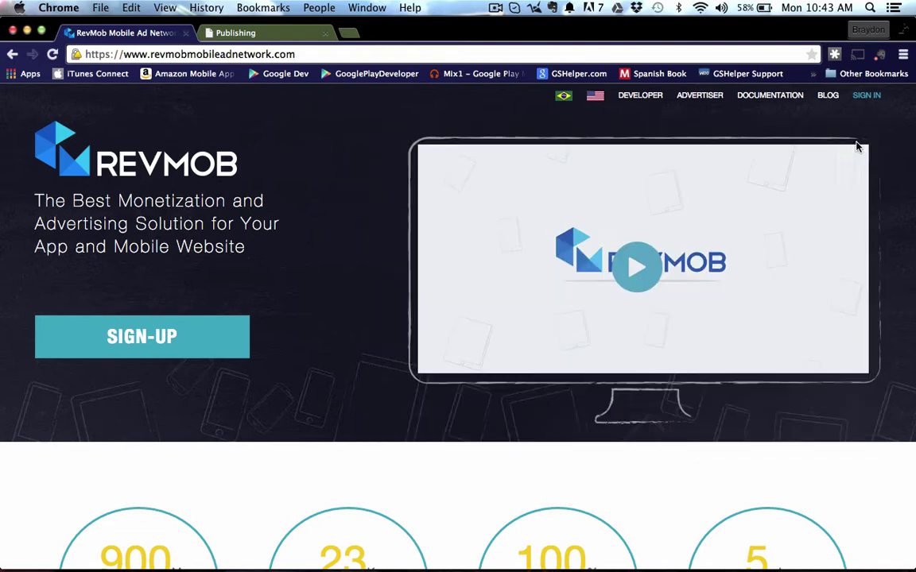
{"action": "left_click", "coordinate": [868, 96]}
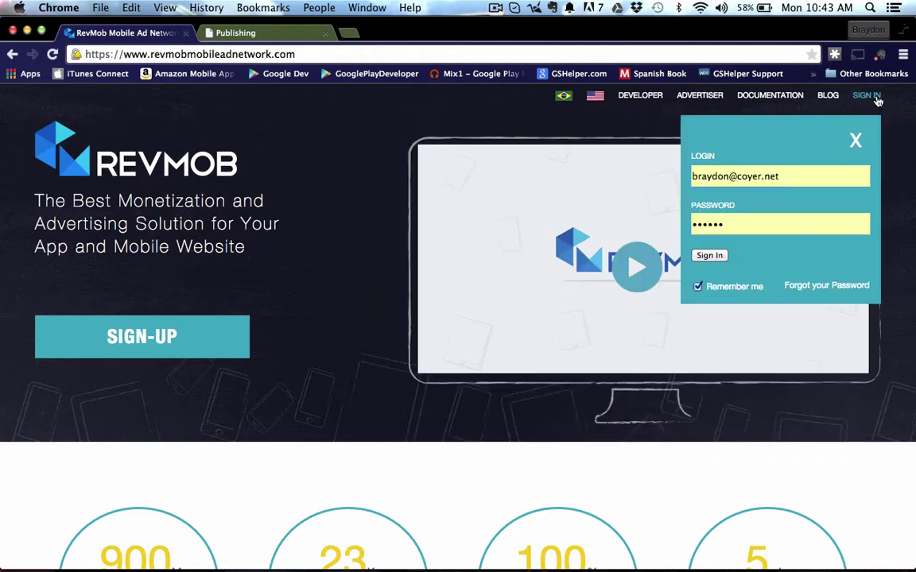
{"action": "left_click", "coordinate": [709, 256]}
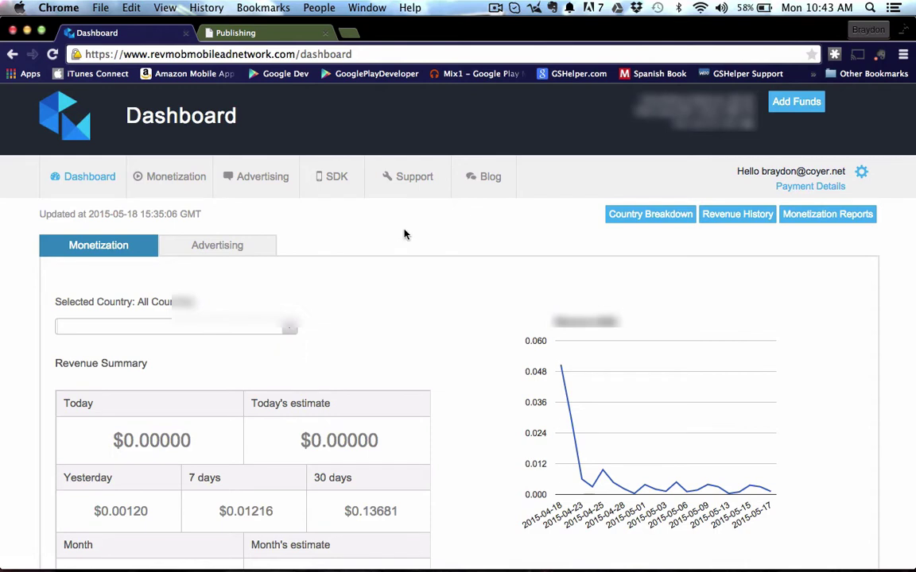
Step: Open RevMob's Monetization Media page listing the two Android apps
{"action": "left_click", "coordinate": [88, 178]}
{"action": "left_click", "coordinate": [192, 182]}
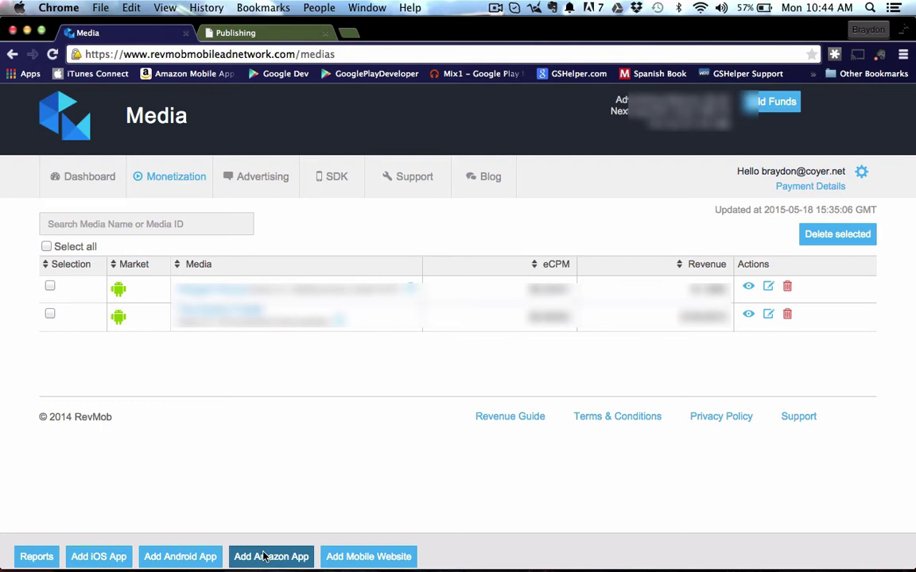
Step: Start a new iOS app named 'TestApp' and scroll down to its Testing Mode option
{"action": "left_click", "coordinate": [98, 557]}
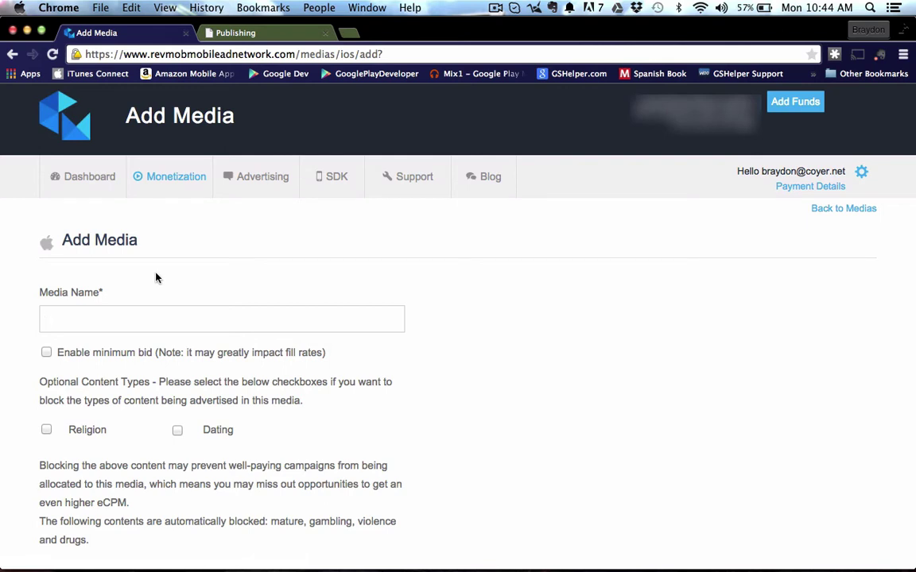
{"action": "type", "text": "Testa"}
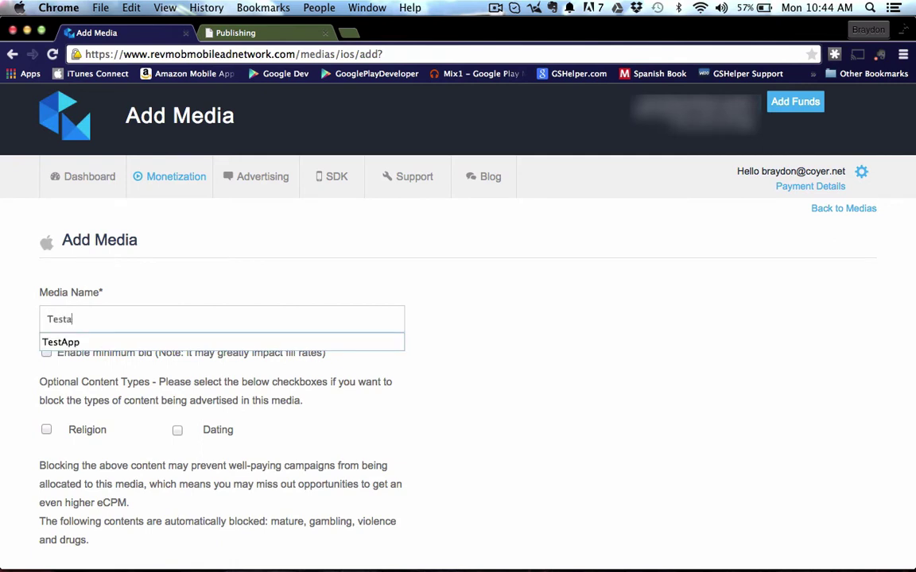
{"action": "type", "text": "o"}
{"action": "key", "text": "BackSpace"}
{"action": "key", "text": "BackSpace"}
{"action": "type", "text": "App"}
{"action": "left_click", "coordinate": [419, 329]}
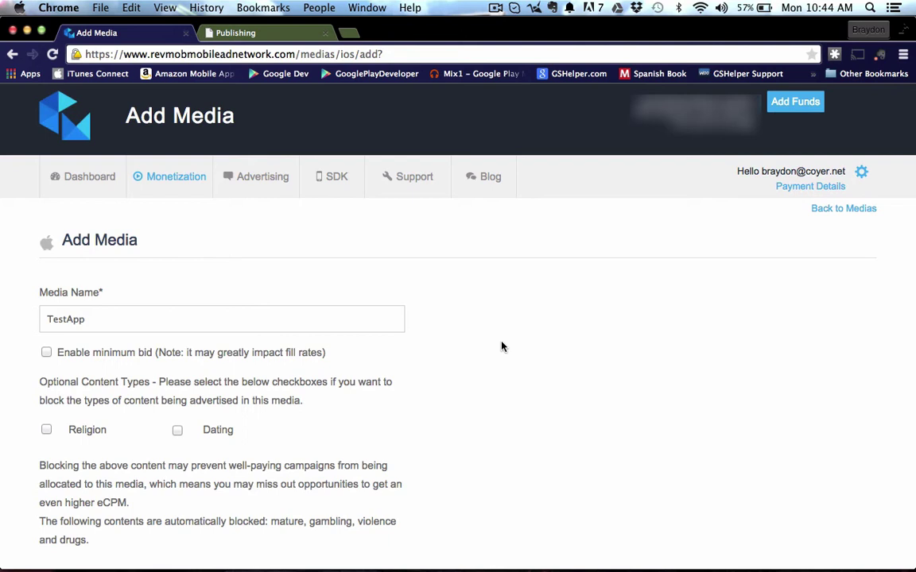
{"action": "scroll", "coordinate": [501, 347], "scroll_direction": "down", "scroll_amount": 1}
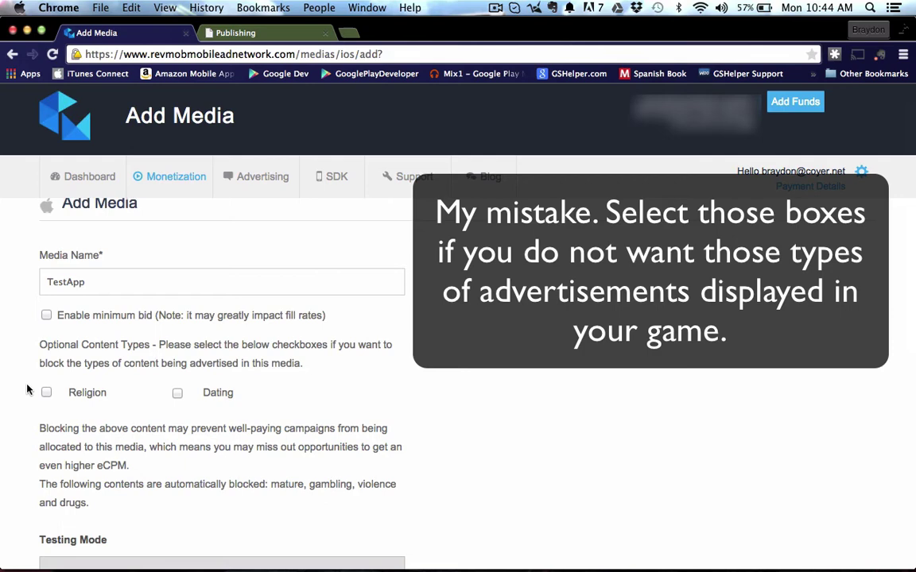
{"action": "scroll", "coordinate": [30, 392], "scroll_direction": "down", "scroll_amount": 5}
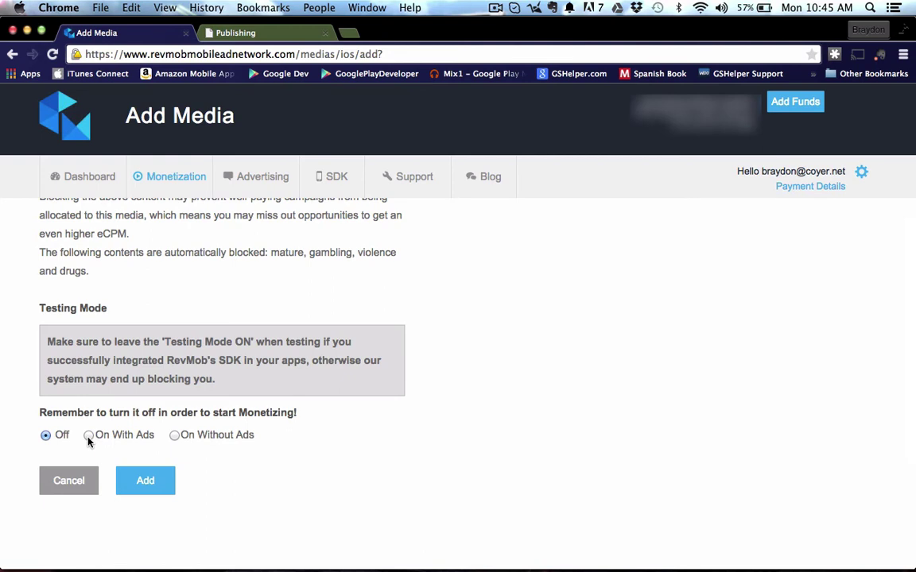
Step: Submit TestApp with Testing Mode Off and confirm the Media created message
{"action": "left_click", "coordinate": [46, 436]}
{"action": "left_click", "coordinate": [144, 480]}
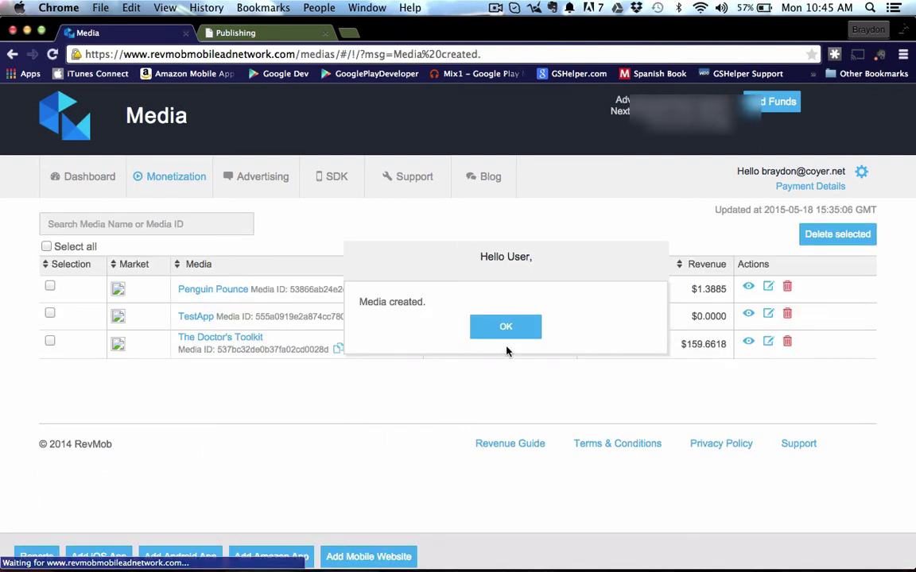
{"action": "left_click", "coordinate": [508, 328]}
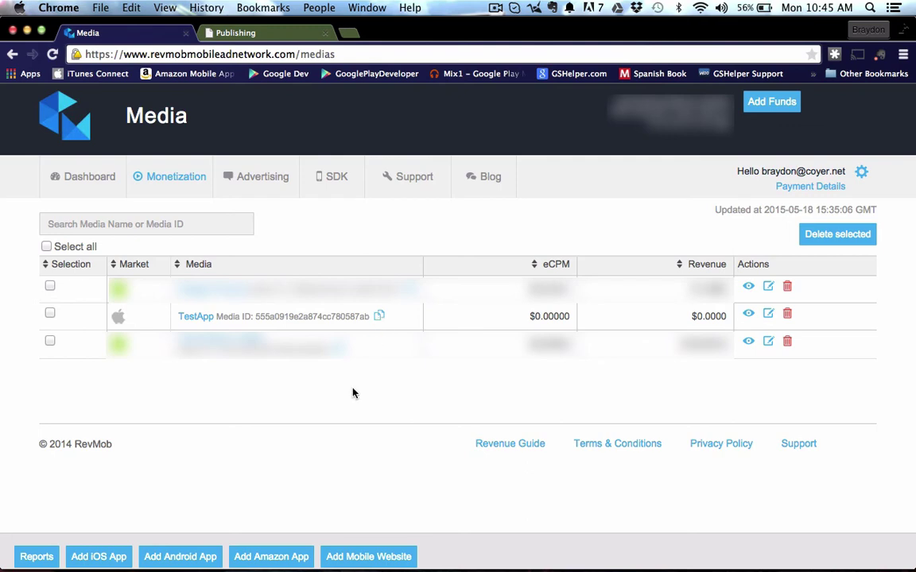
Step: In GameSalad Publishing, open Penguin Pounce's RevMob page under Services
{"action": "left_click", "coordinate": [223, 33]}
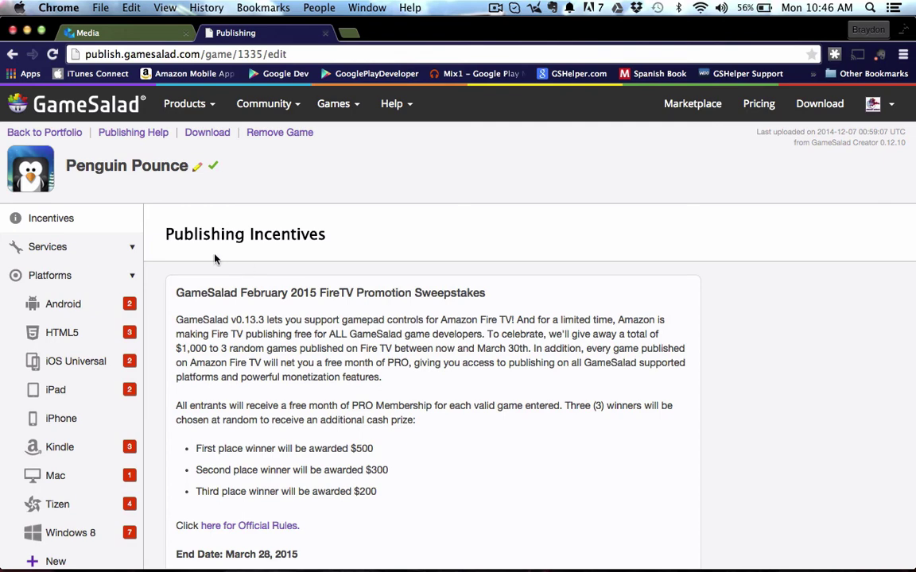
{"action": "left_click", "coordinate": [121, 277]}
{"action": "left_click", "coordinate": [132, 260]}
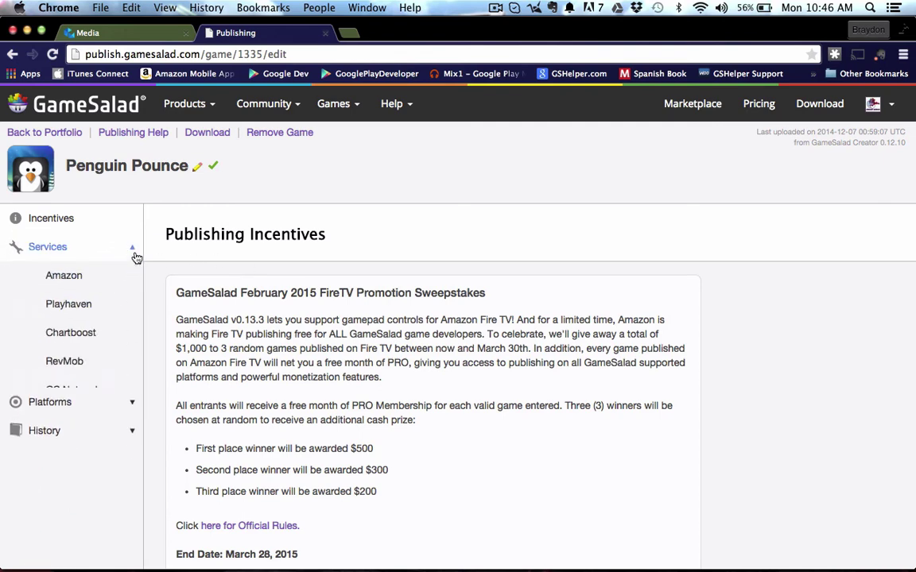
{"action": "left_click", "coordinate": [103, 370]}
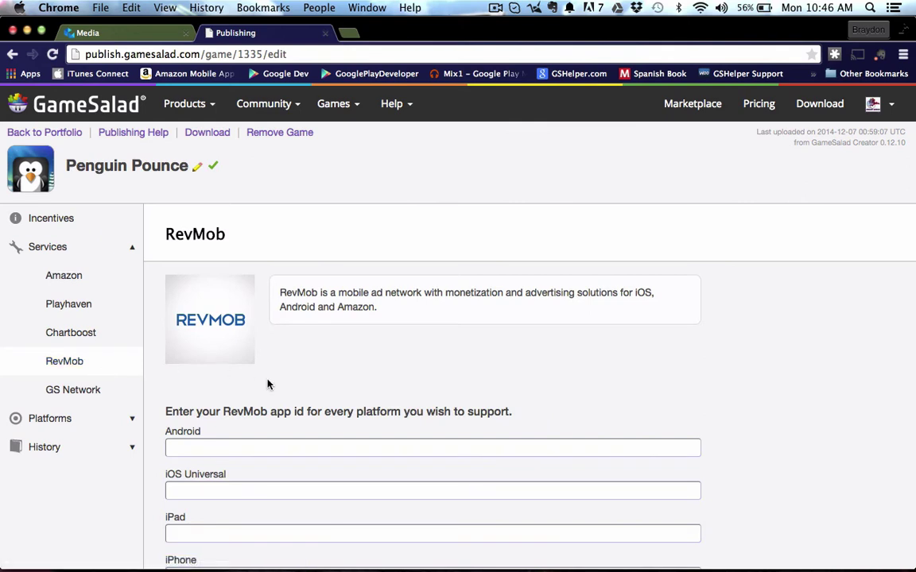
Step: Paste the TestApp media ID into the iOS Universal RevMob app id field and save it
{"action": "scroll", "coordinate": [268, 384], "scroll_direction": "down", "scroll_amount": 4}
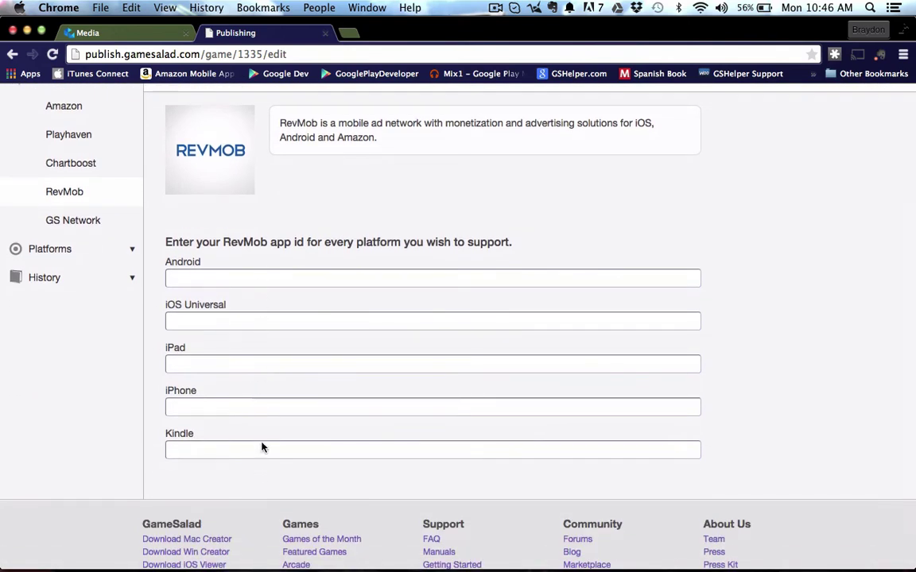
{"action": "left_click", "coordinate": [236, 323]}
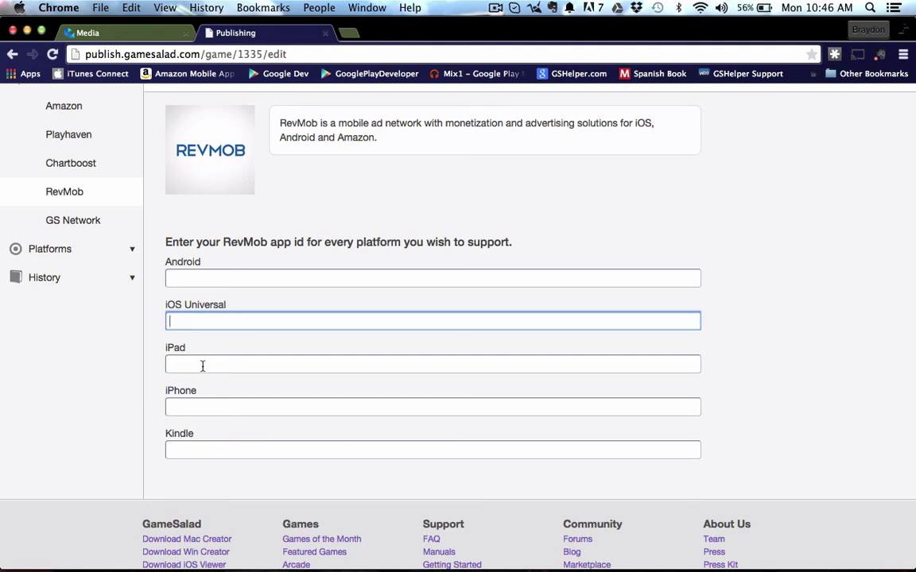
{"action": "type", "text": "555a0919e2a874cc780587ab"}
{"action": "left_click", "coordinate": [112, 360]}
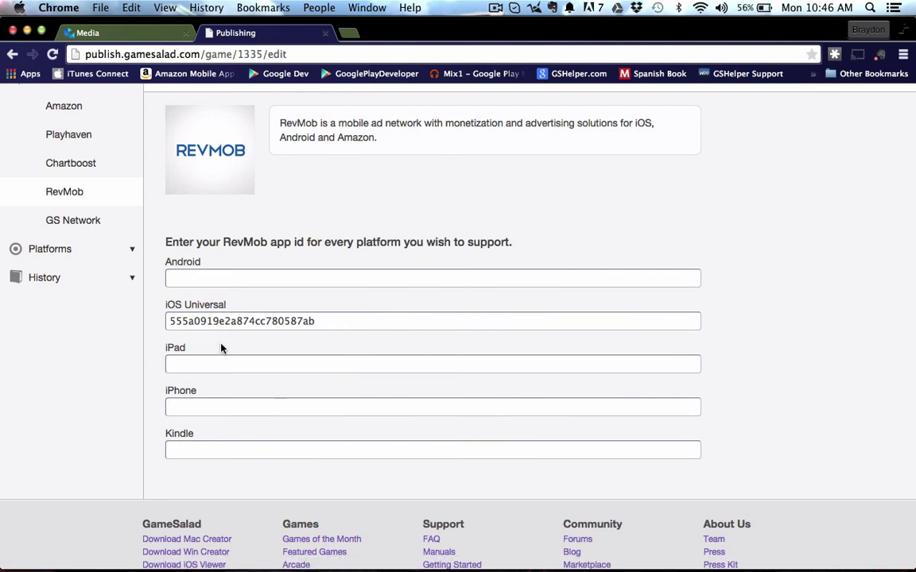
{"action": "scroll", "coordinate": [221, 348], "scroll_direction": "up", "scroll_amount": 5}
Step: Open Penguin Pounce's iOS Universal platform settings and dismiss the queued and ready notices
{"action": "left_click", "coordinate": [126, 249]}
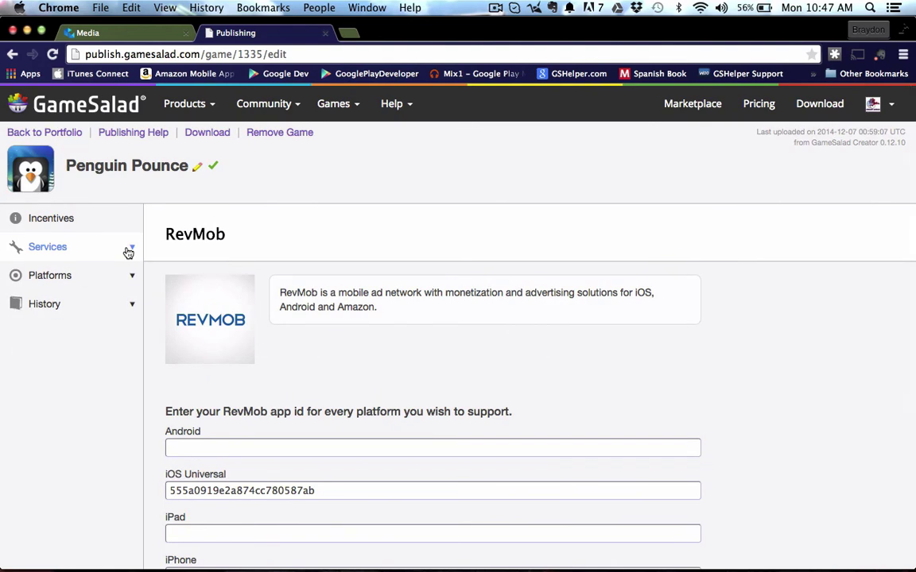
{"action": "left_click", "coordinate": [125, 277]}
{"action": "left_click", "coordinate": [121, 307]}
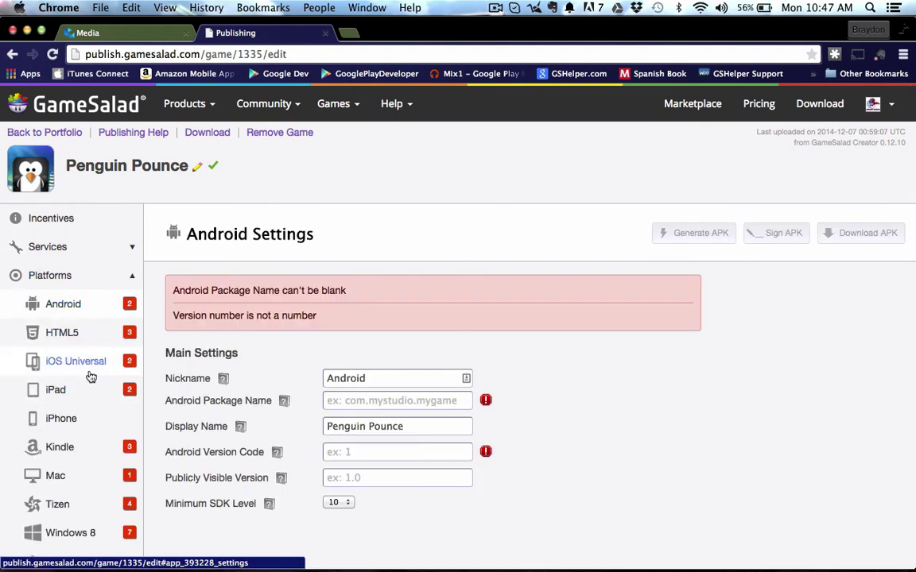
{"action": "left_click", "coordinate": [128, 362]}
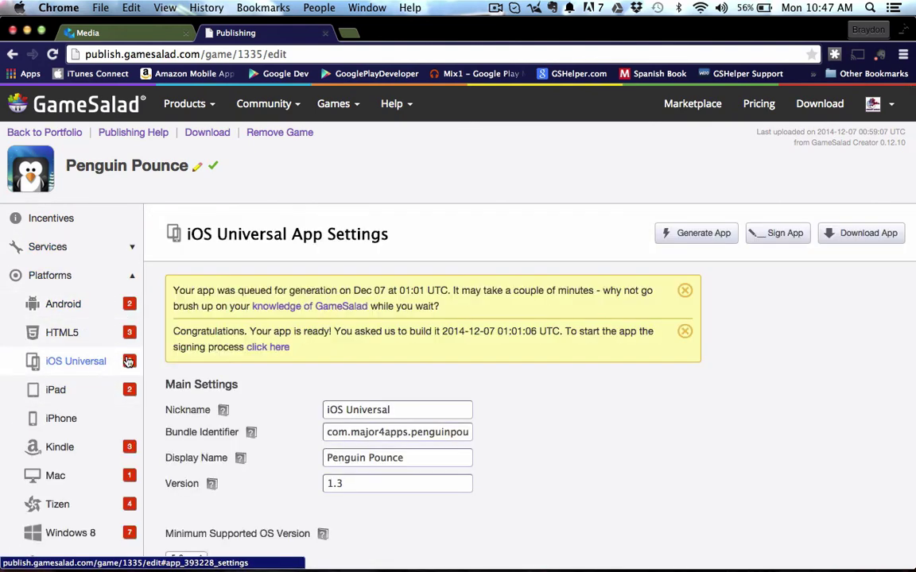
{"action": "left_click", "coordinate": [687, 292]}
{"action": "left_click", "coordinate": [688, 291]}
Step: Tick Rev Mob under both Startup Ad and Interstitial Ads
{"action": "scroll", "coordinate": [689, 293], "scroll_direction": "down", "scroll_amount": 9}
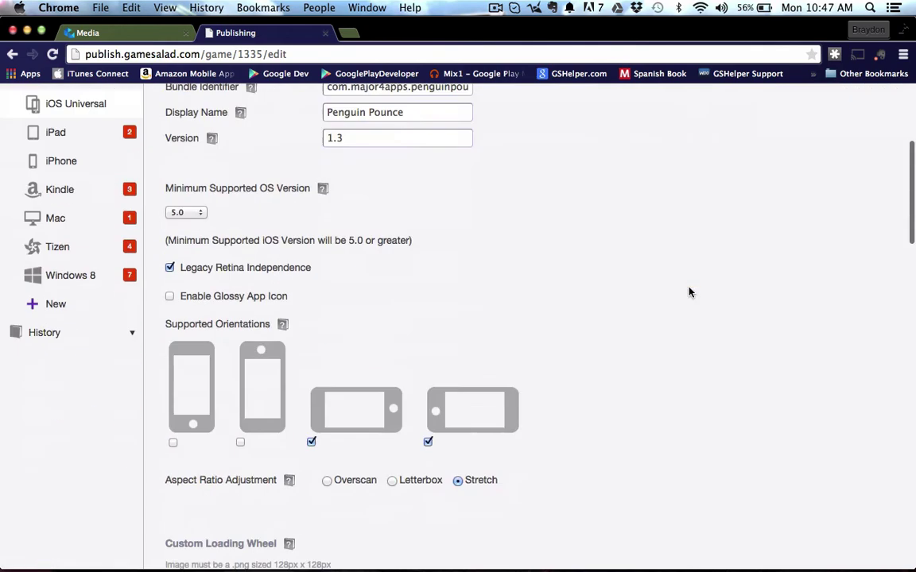
{"action": "scroll", "coordinate": [689, 292], "scroll_direction": "down", "scroll_amount": 12}
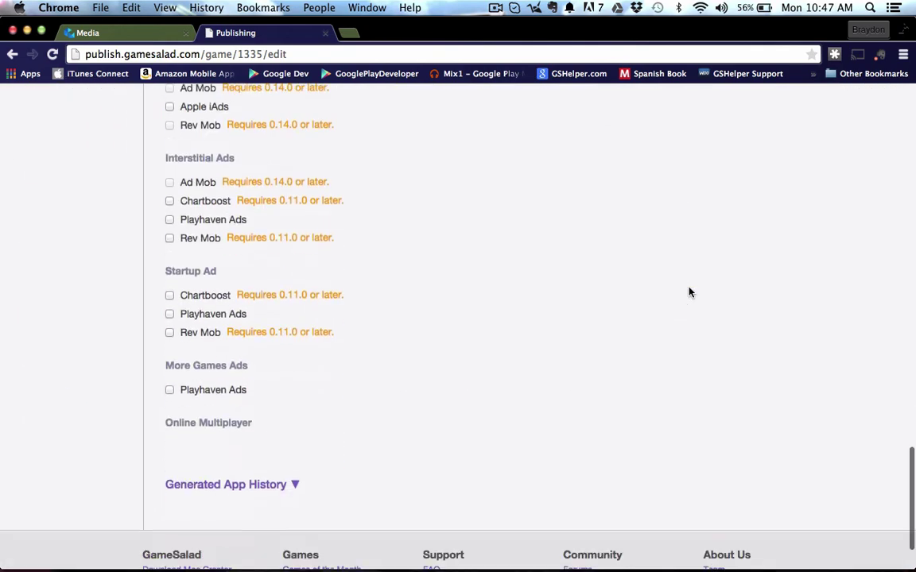
{"action": "left_click", "coordinate": [169, 332]}
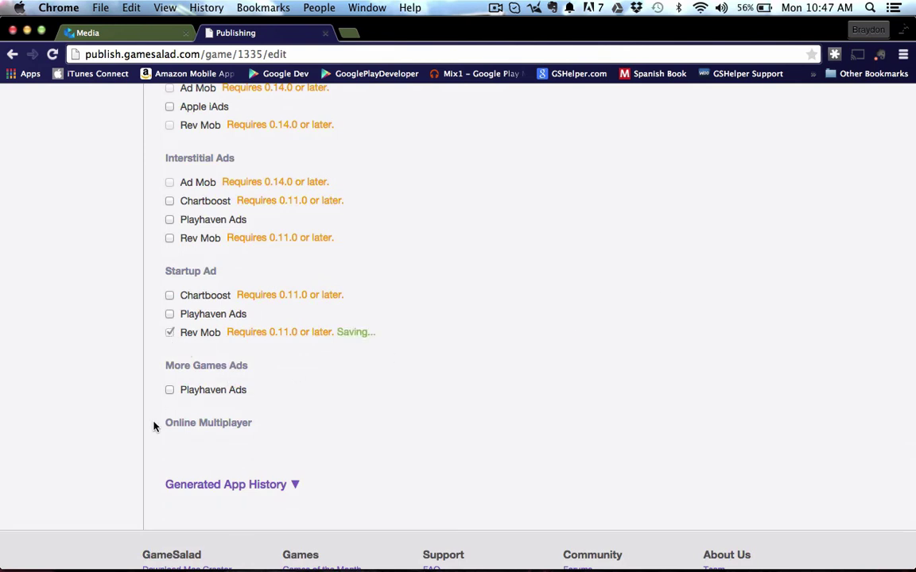
{"action": "left_click", "coordinate": [169, 238]}
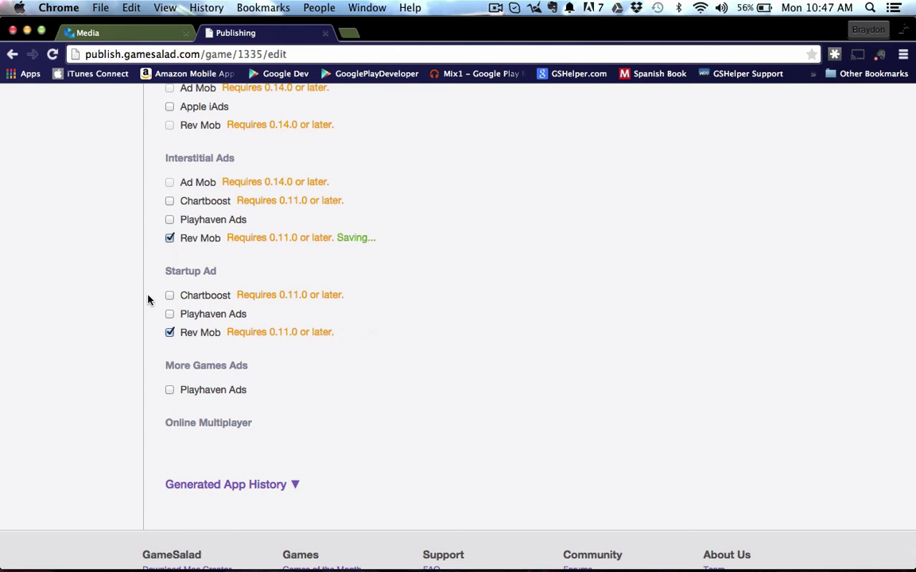
{"action": "scroll", "coordinate": [143, 294], "scroll_direction": "up", "scroll_amount": 3}
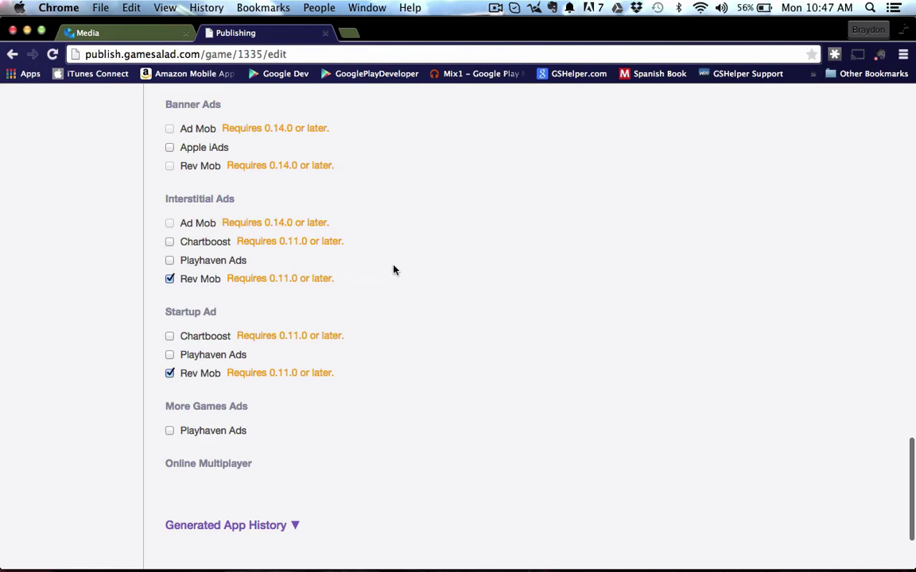
{"action": "scroll", "coordinate": [476, 274], "scroll_direction": "up", "scroll_amount": 10}
{"action": "scroll", "coordinate": [675, 250], "scroll_direction": "up", "scroll_amount": 15}
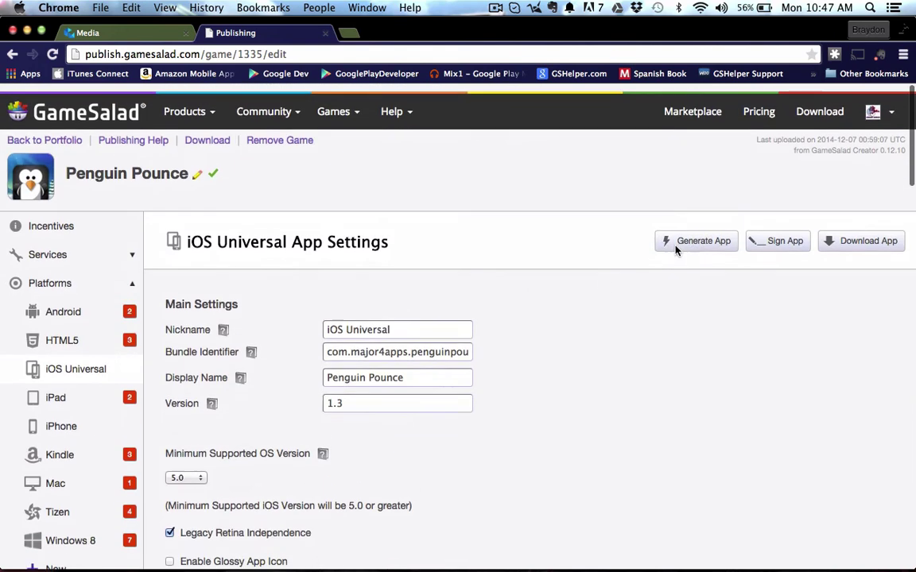